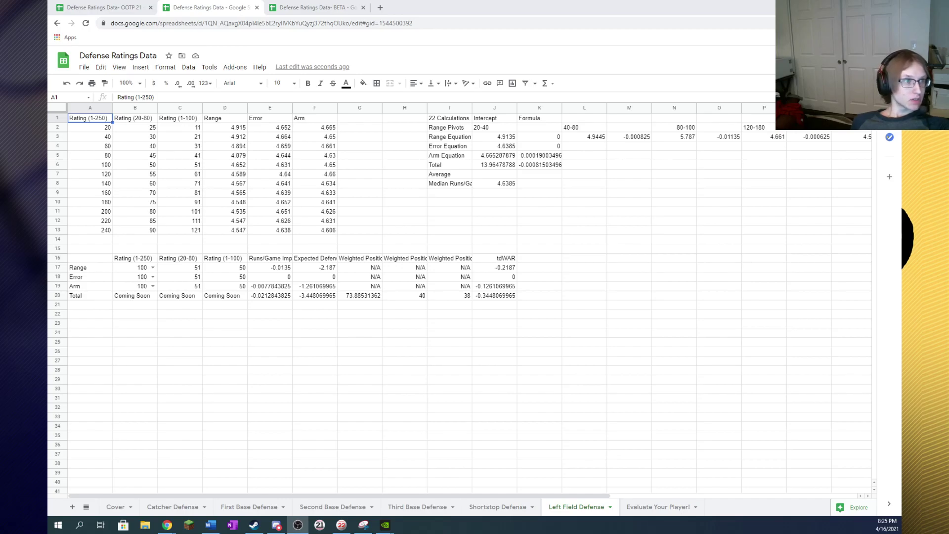
Step: Review the rating-bracket formulas in rows 2 to 4 of the Left Field Defense sheet
click(359, 332)
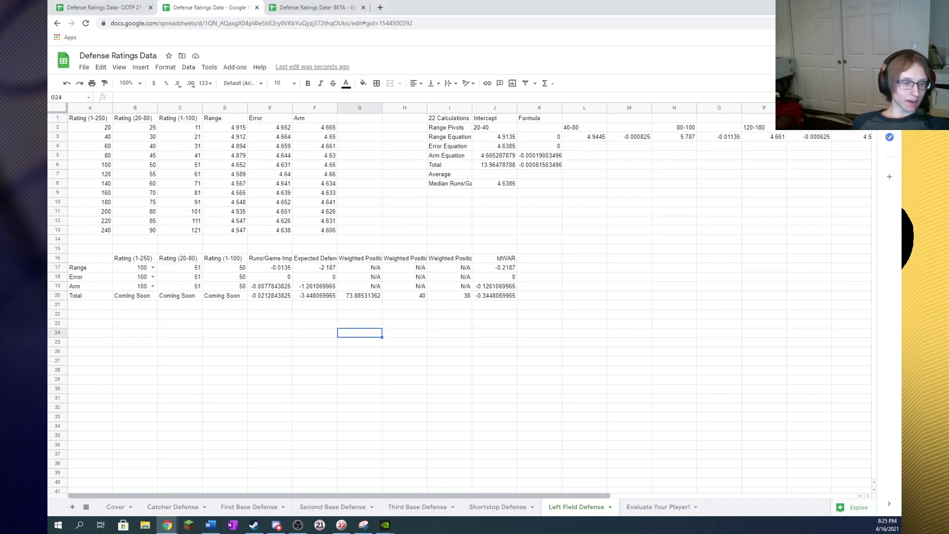
mouse_move(339, 494)
mouse_down()
mouse_move(612, 494)
mouse_move(338, 495)
mouse_up()
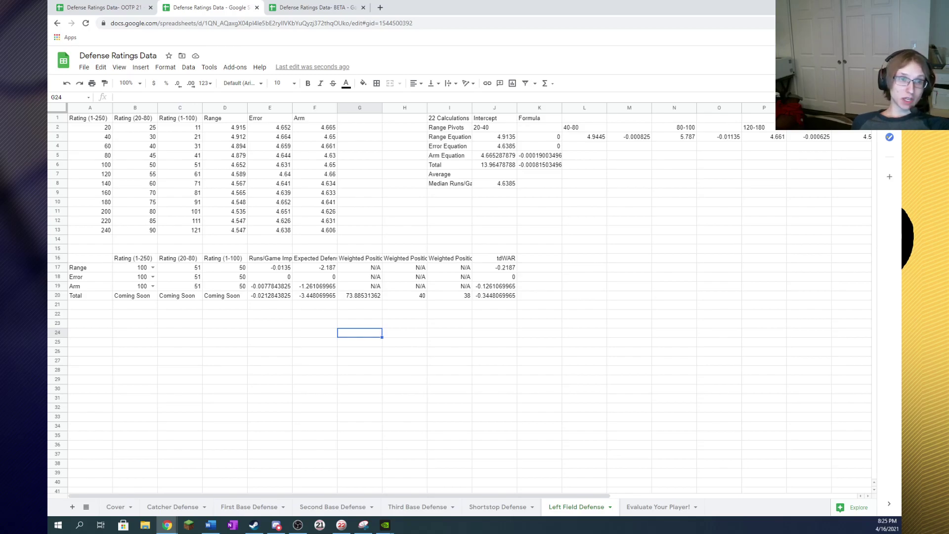
drag(494, 127, 376, 146)
click(449, 277)
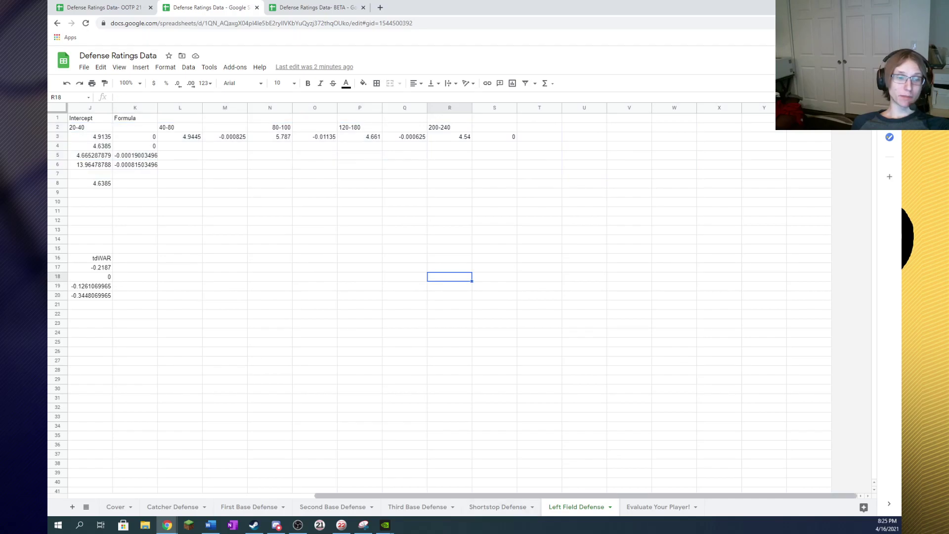
scroll(460, 297, left, 5)
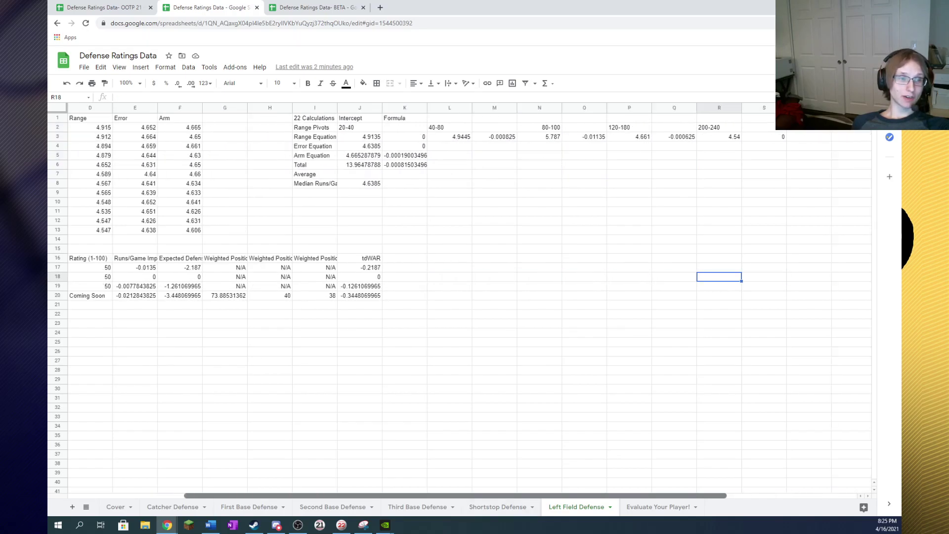
scroll(459, 297, left, 3)
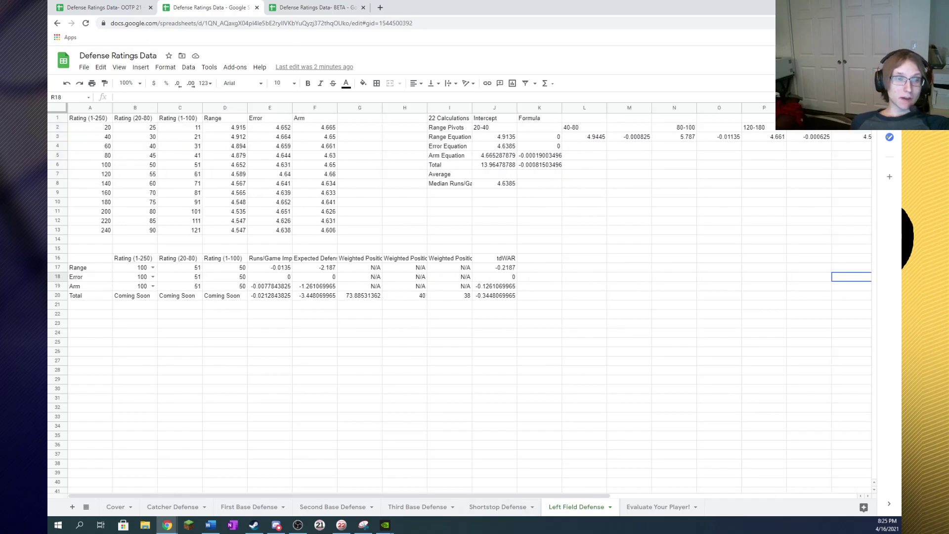
Step: Inspect the tdWAR values in J16:J20 and the total tdWAR formula in J20
click(359, 351)
click(494, 304)
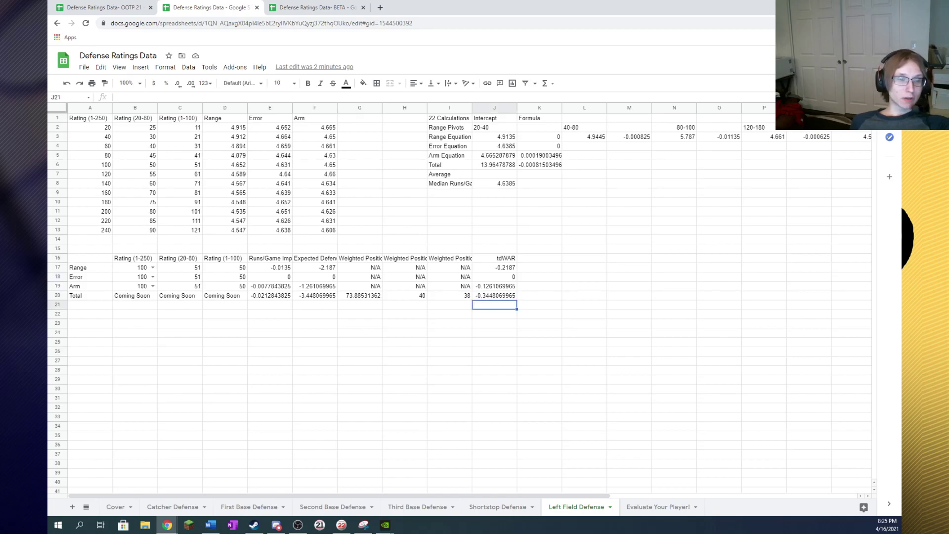
click(494, 295)
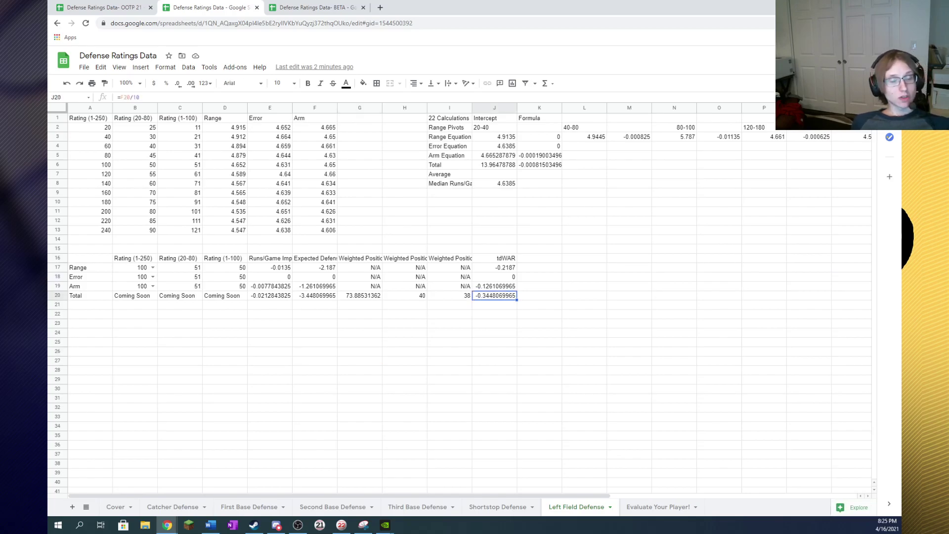
click(628, 295)
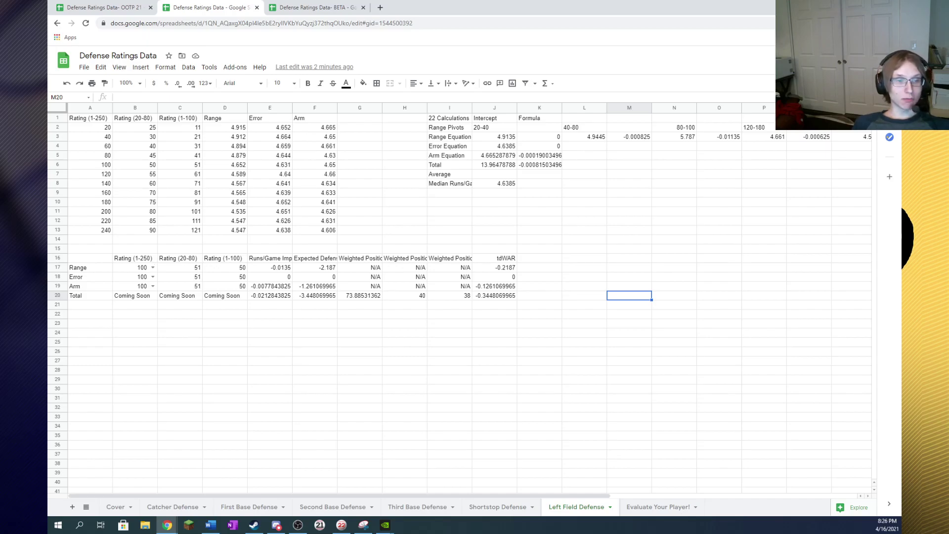
click(629, 286)
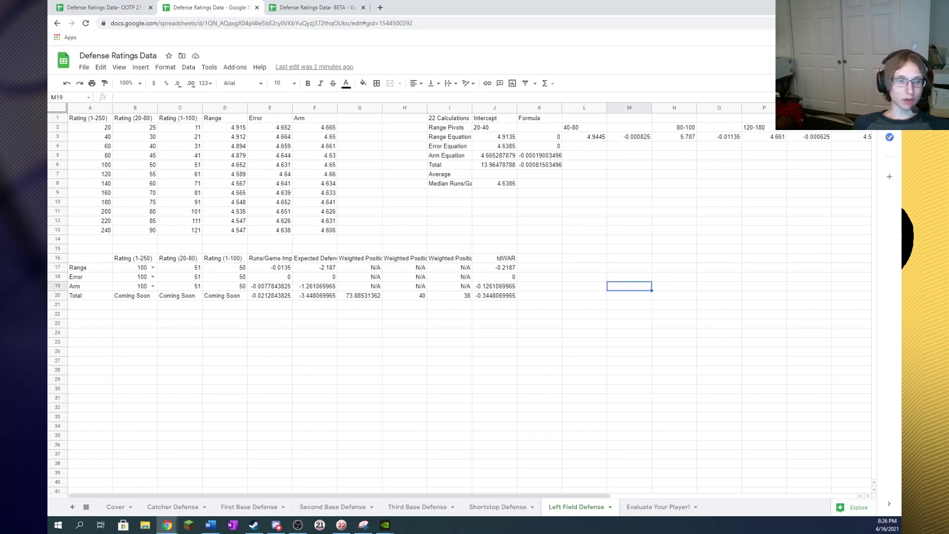
click(629, 323)
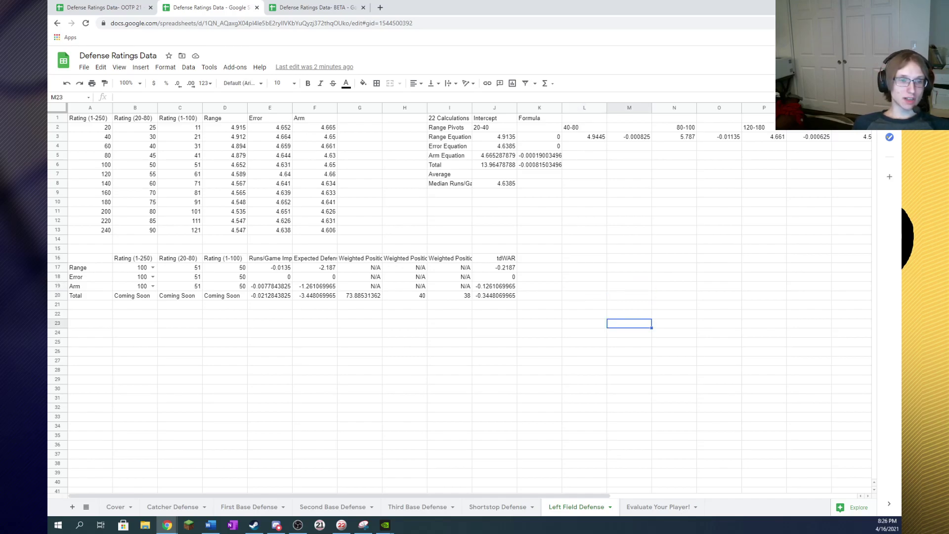
drag(494, 258, 494, 295)
click(539, 276)
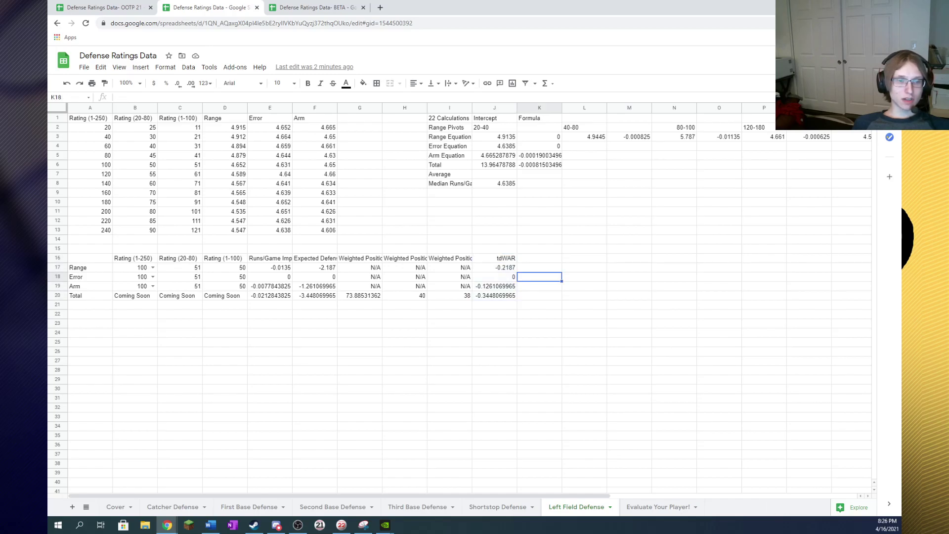
click(494, 295)
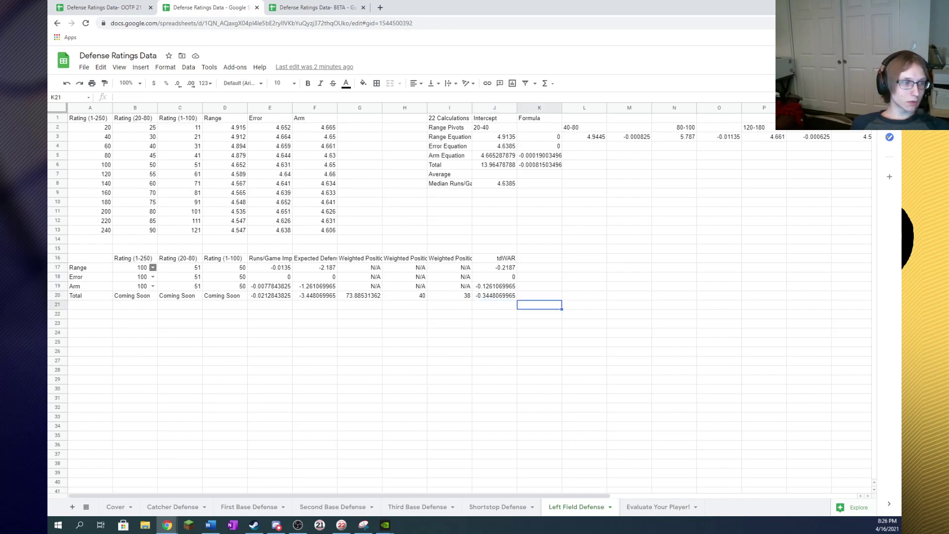
Step: Pick 200 for Range, Error and Arm in B17:B19, then confirm the J20 total reads 1.777449647
click(153, 268)
click(129, 382)
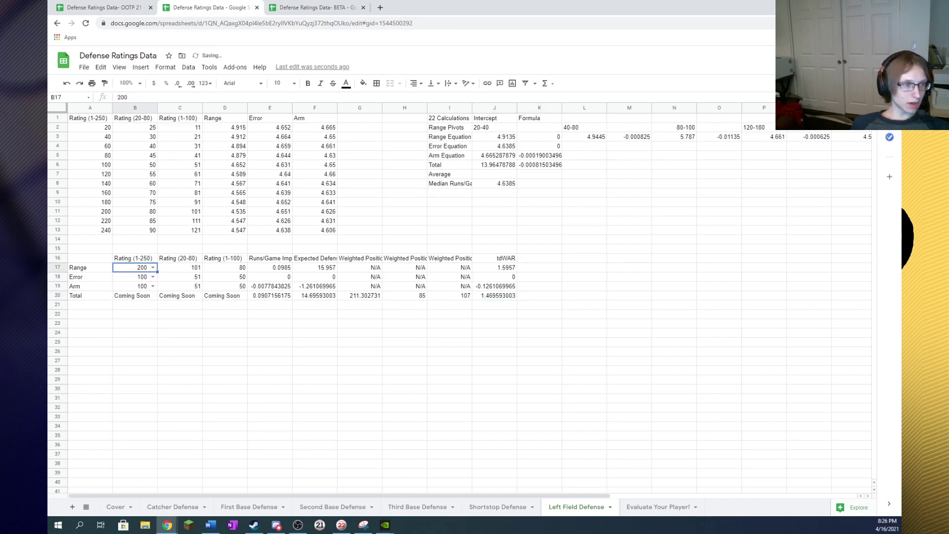
click(153, 277)
click(129, 391)
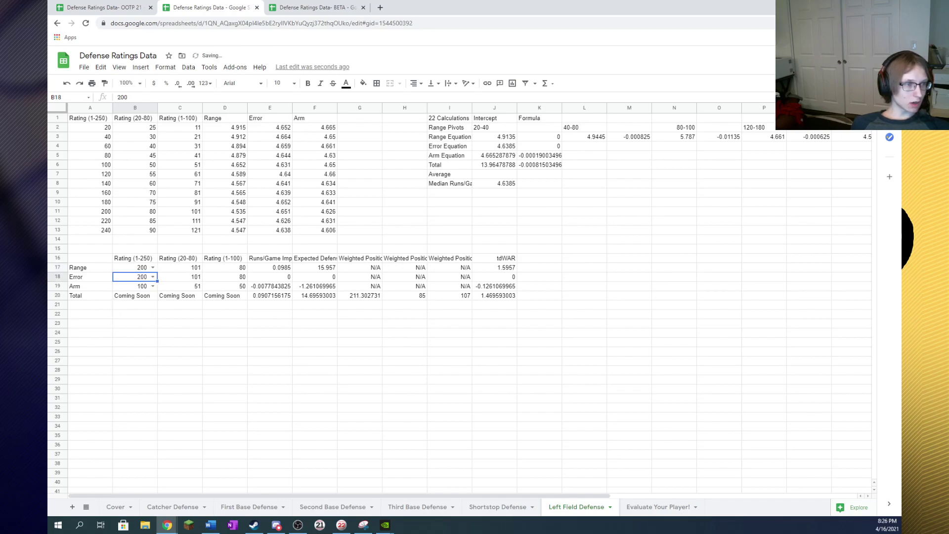
click(153, 286)
click(128, 401)
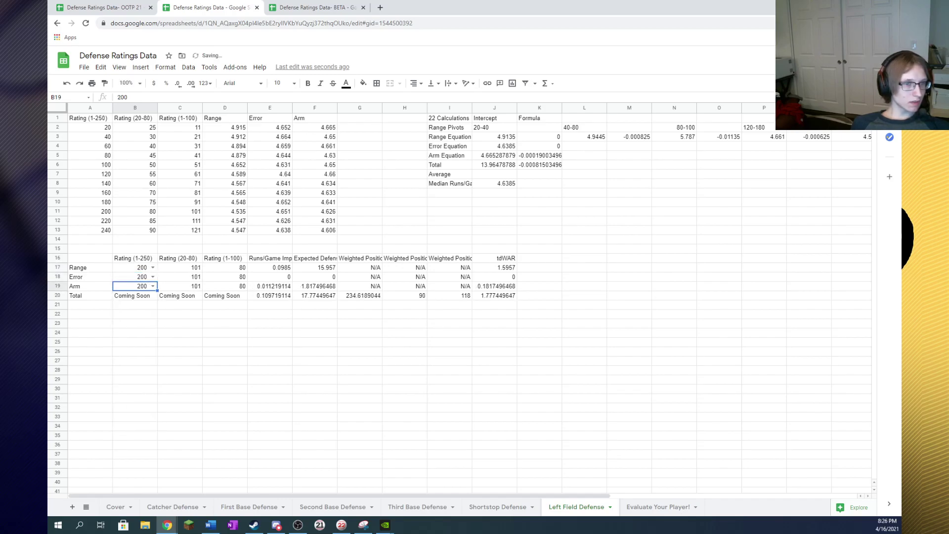
click(494, 295)
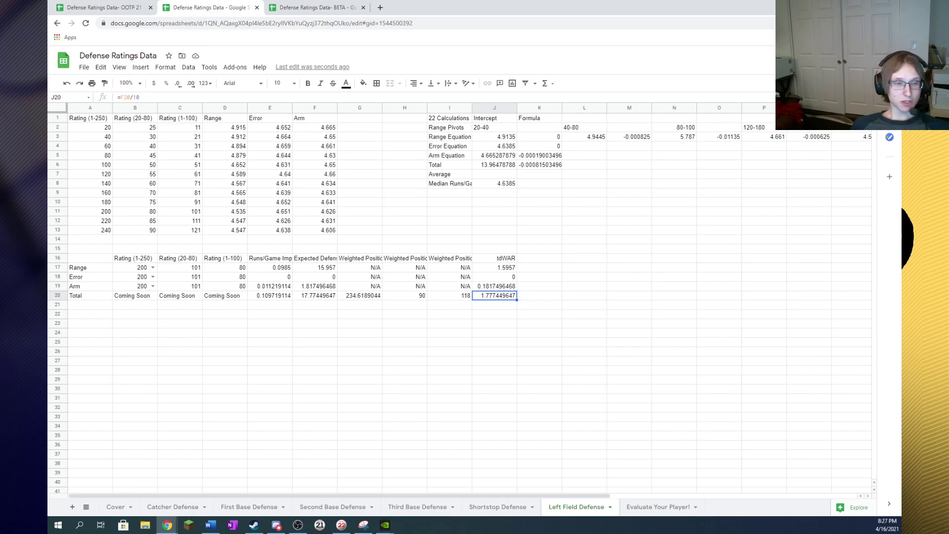
drag(538, 295, 84, 257)
click(135, 258)
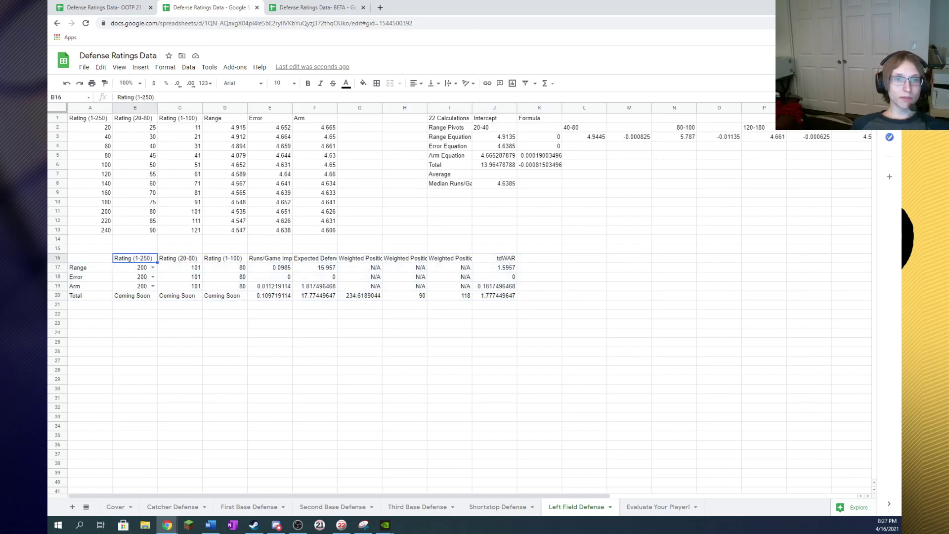
click(719, 285)
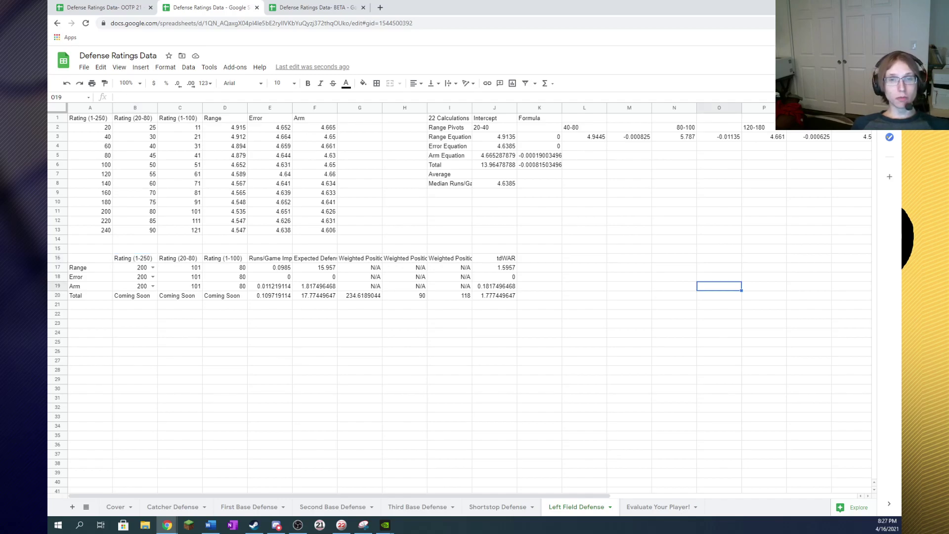
drag(719, 127, 673, 137)
click(674, 137)
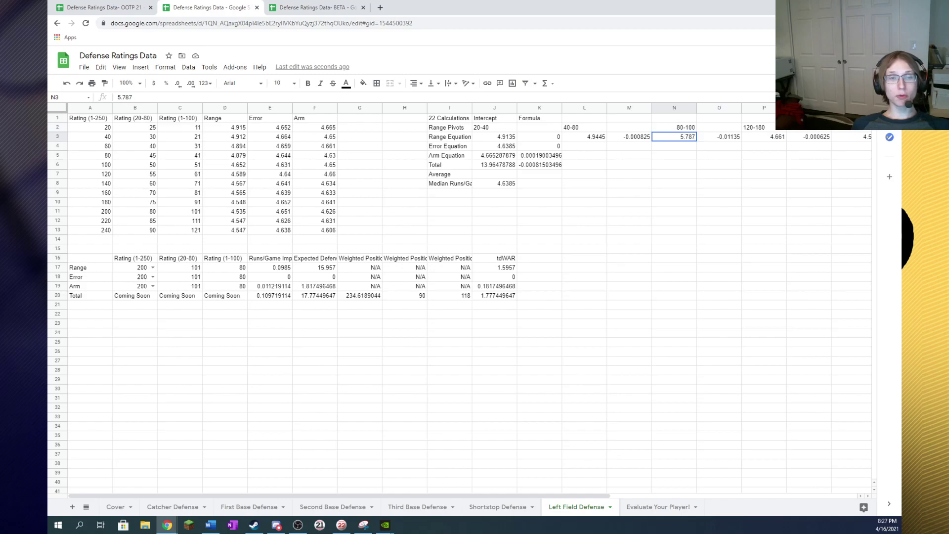
key(shift+Right)
key(shift+Up)
click(719, 136)
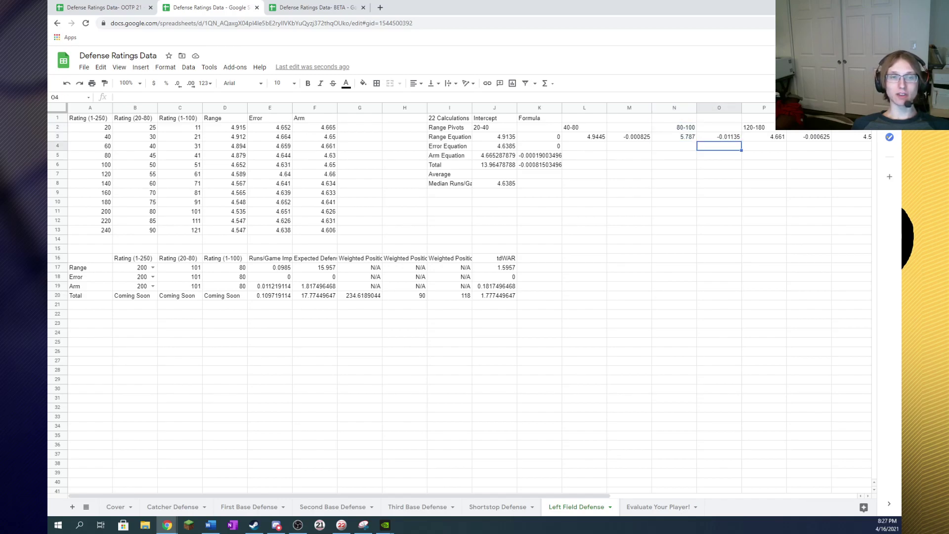
click(763, 165)
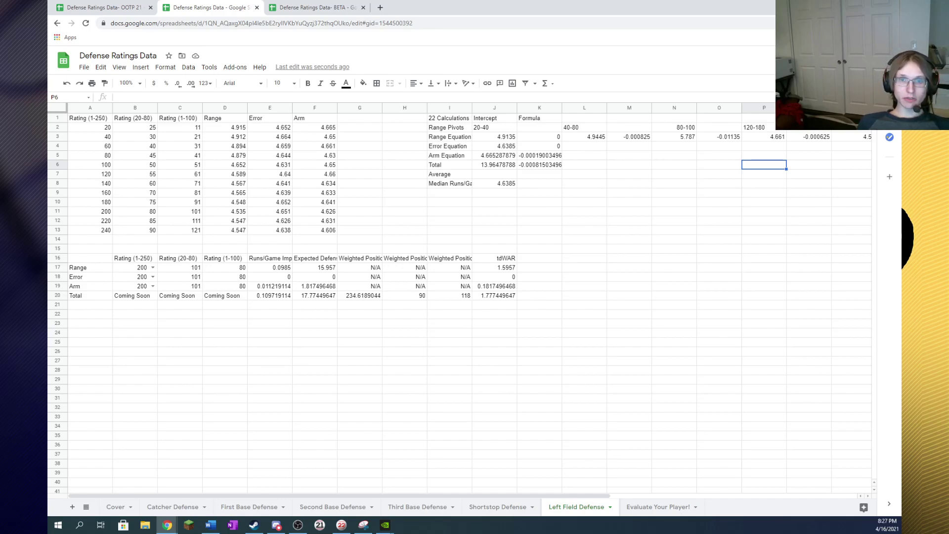
drag(854, 127, 899, 136)
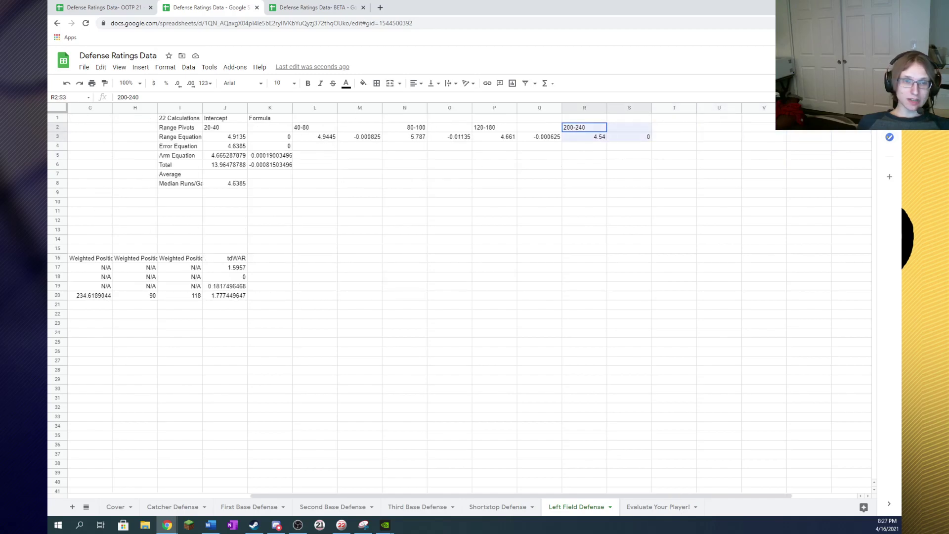
click(629, 137)
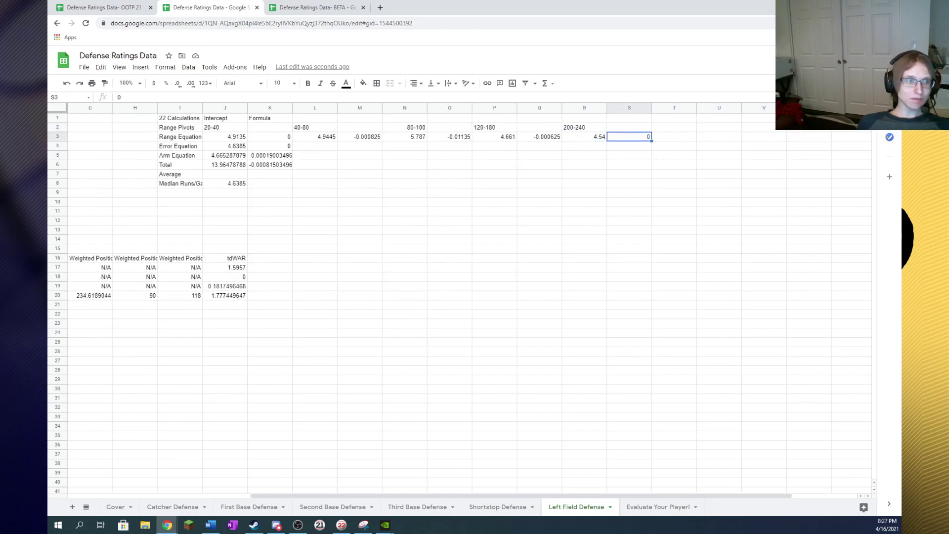
drag(521, 495, 338, 496)
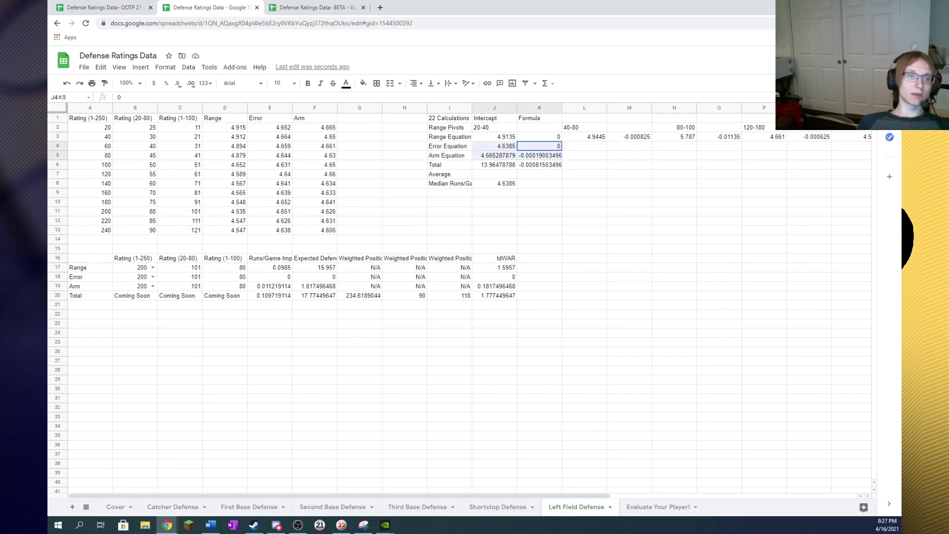
click(584, 201)
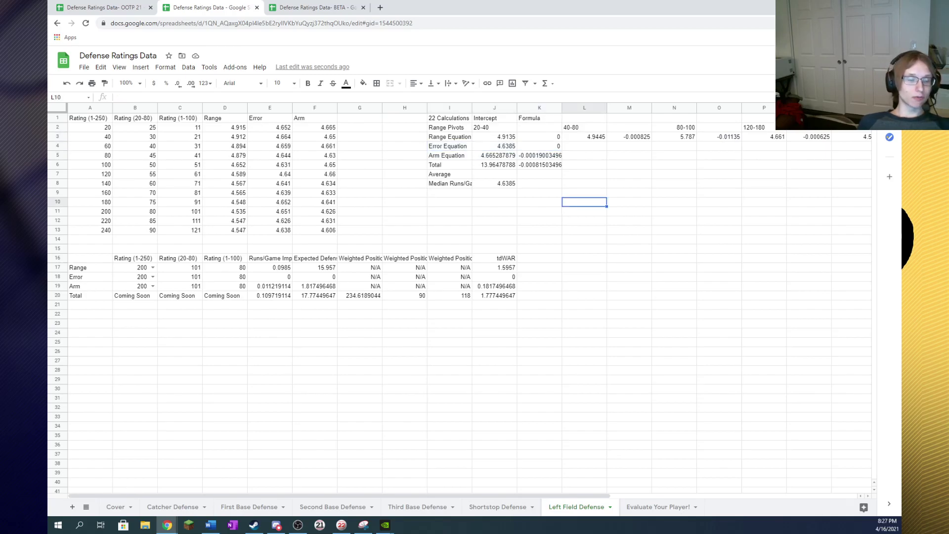
click(417, 506)
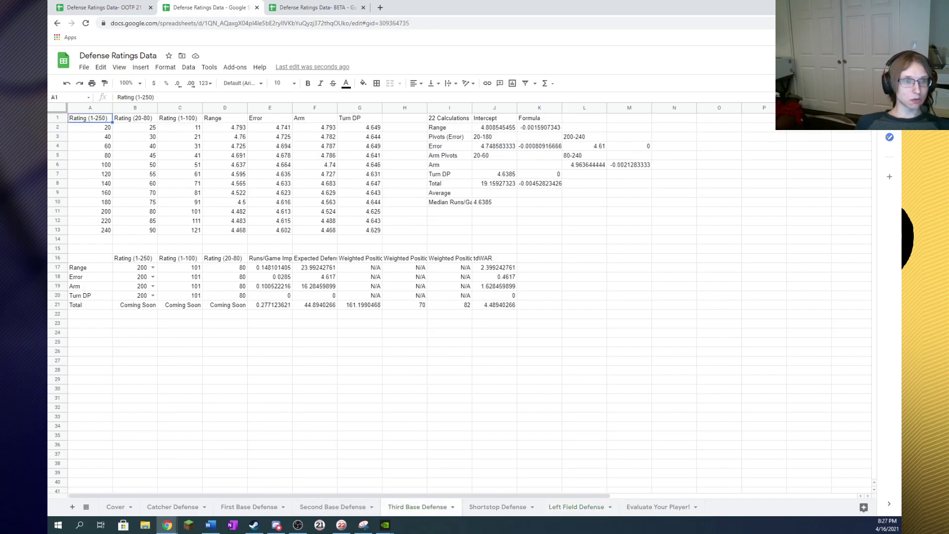
drag(449, 164, 539, 183)
click(539, 174)
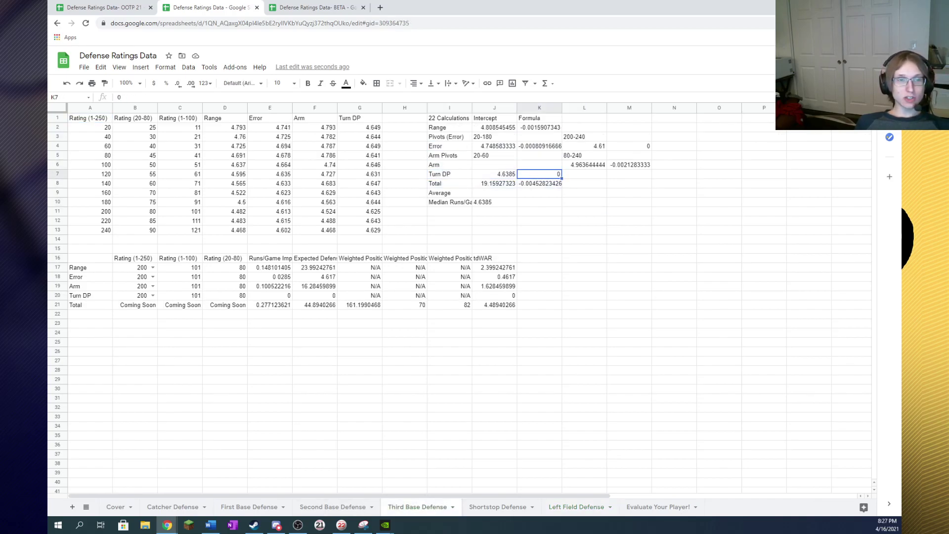
click(576, 506)
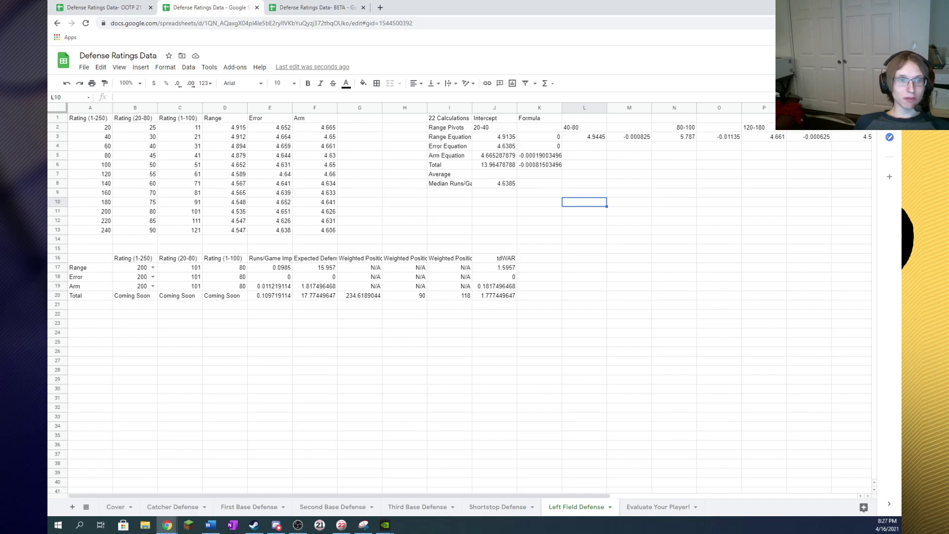
drag(539, 146, 449, 146)
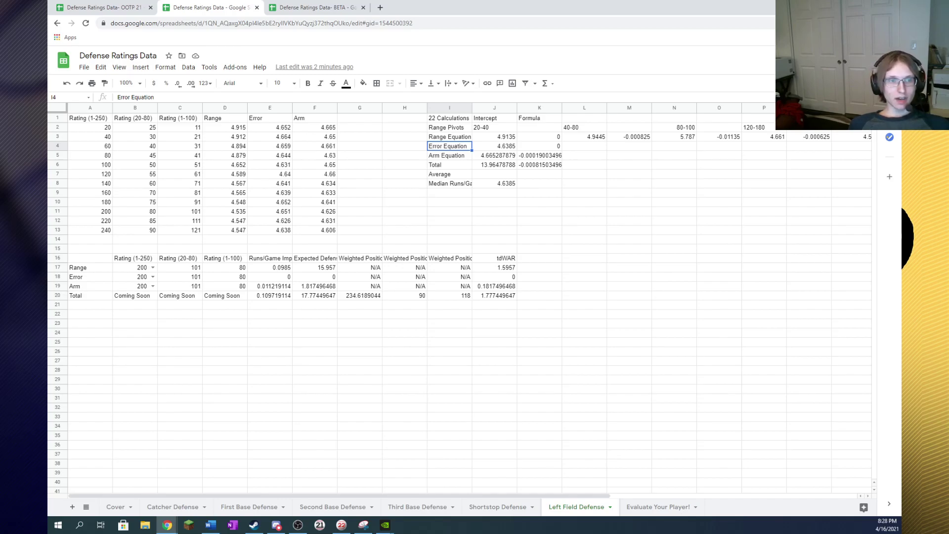
click(539, 156)
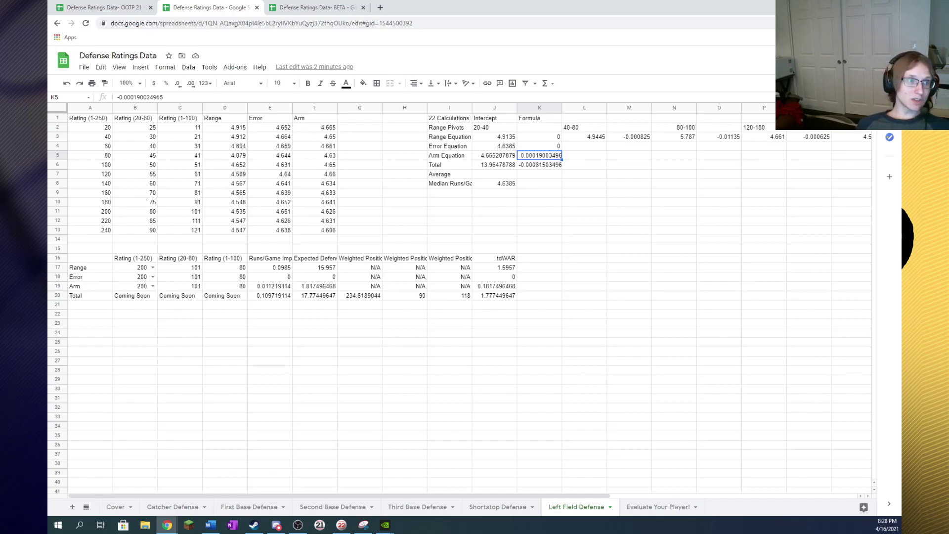
click(135, 323)
click(180, 323)
click(90, 313)
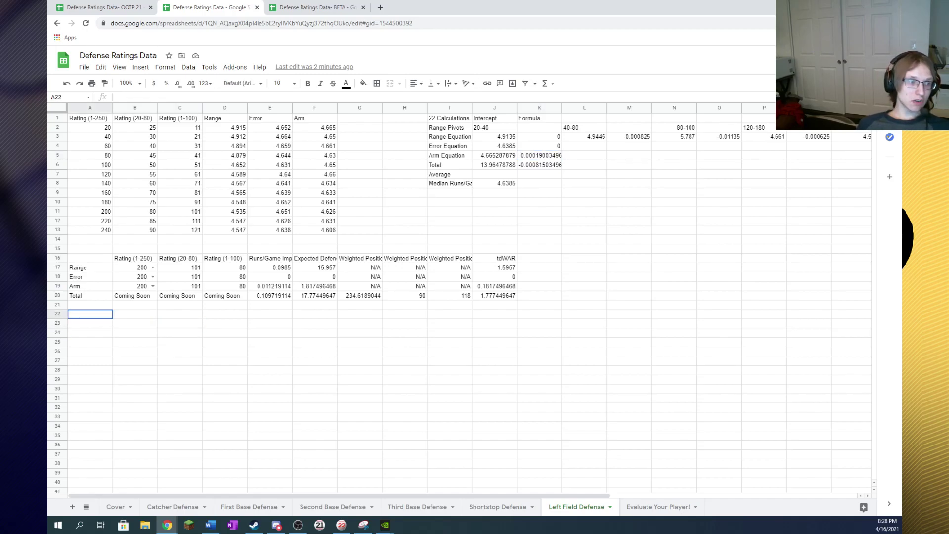
drag(90, 118, 629, 304)
click(629, 304)
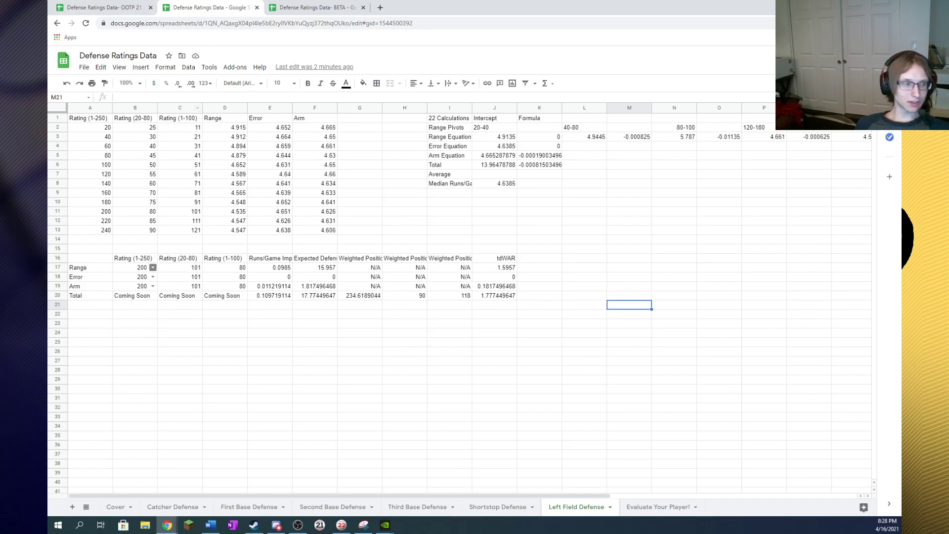
click(153, 267)
click(314, 342)
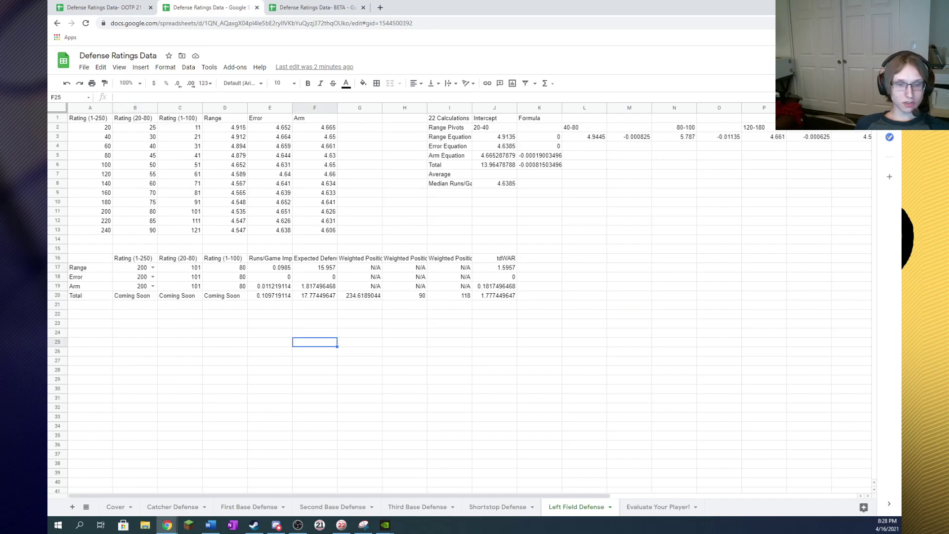
click(718, 369)
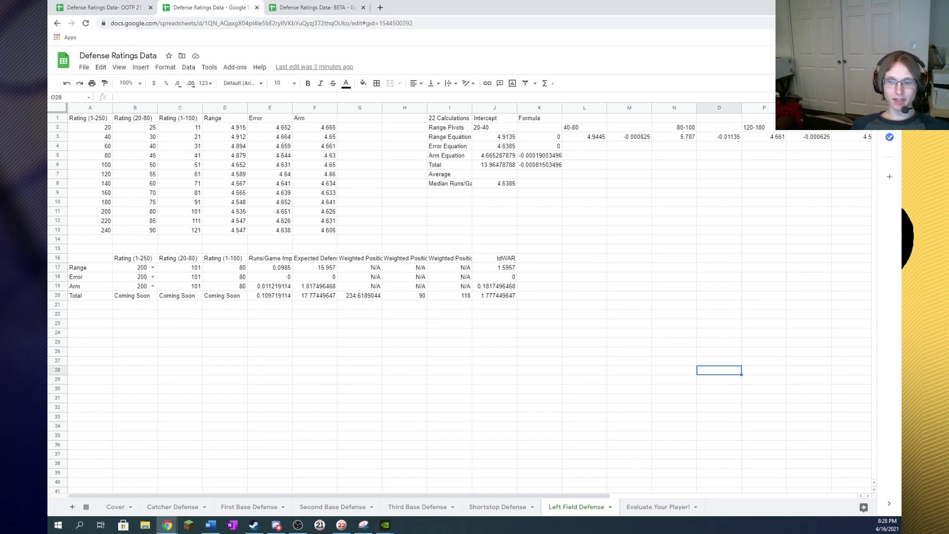